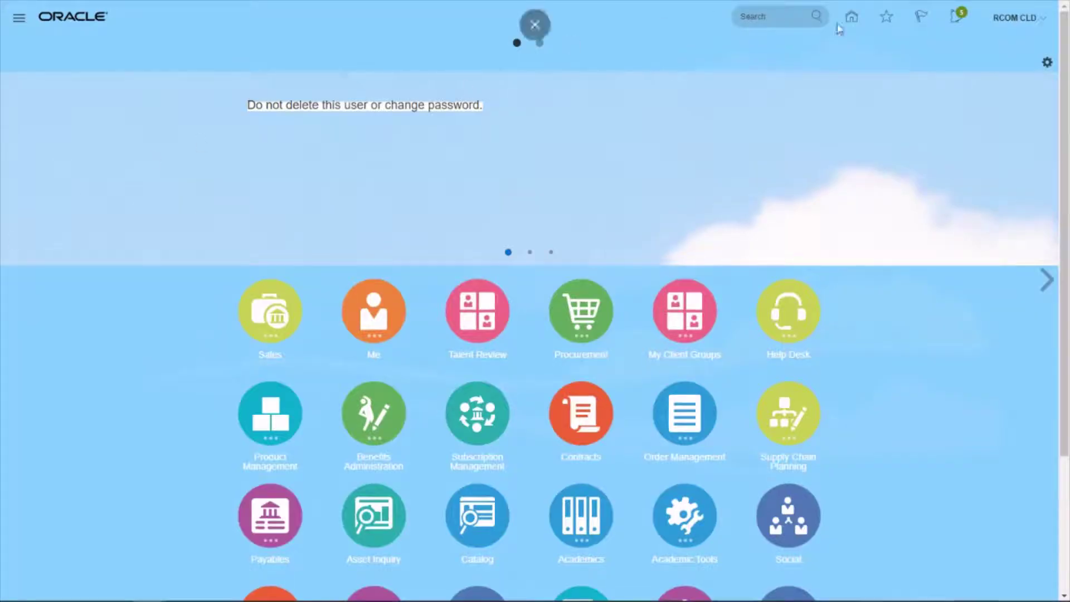
Step: Go to Setup and Maintenance from the user name menu
left_click(1026, 26)
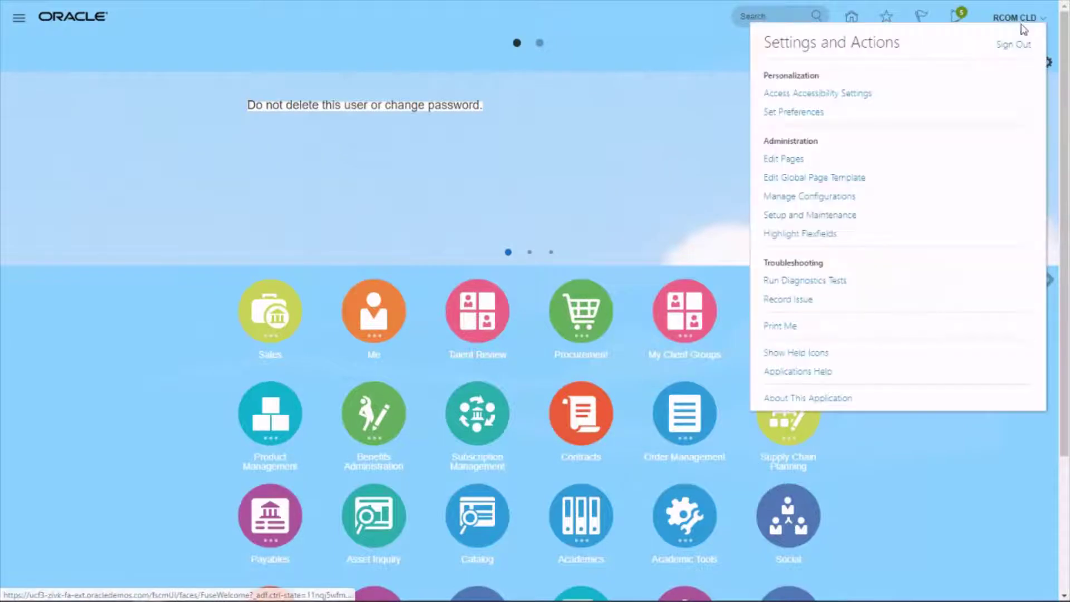
left_click(836, 218)
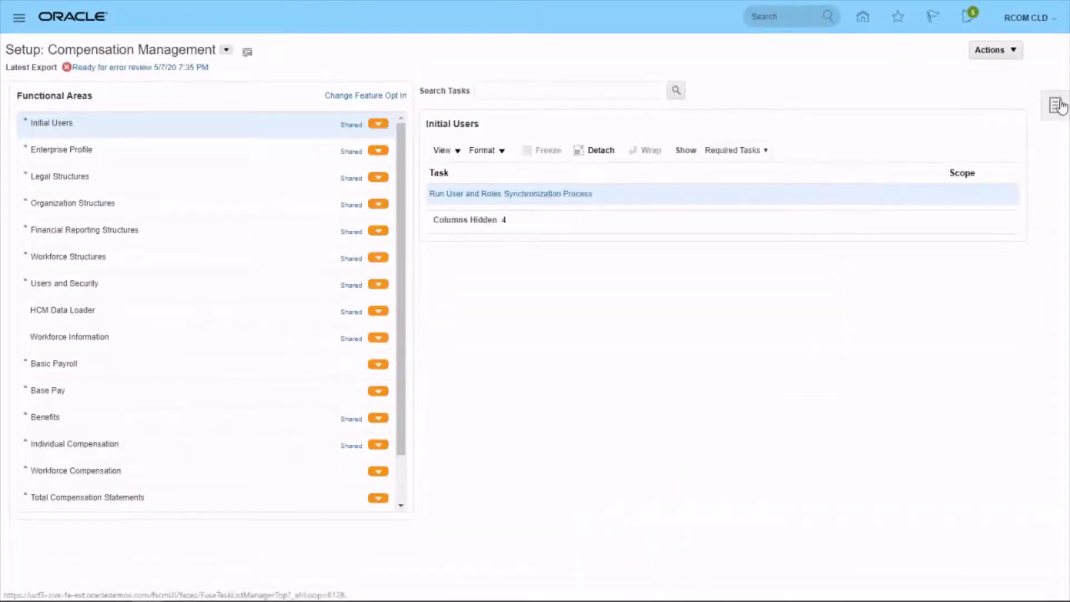
Step: Search implementation projects for 'bmw' and open the BMW project
left_click(1057, 106)
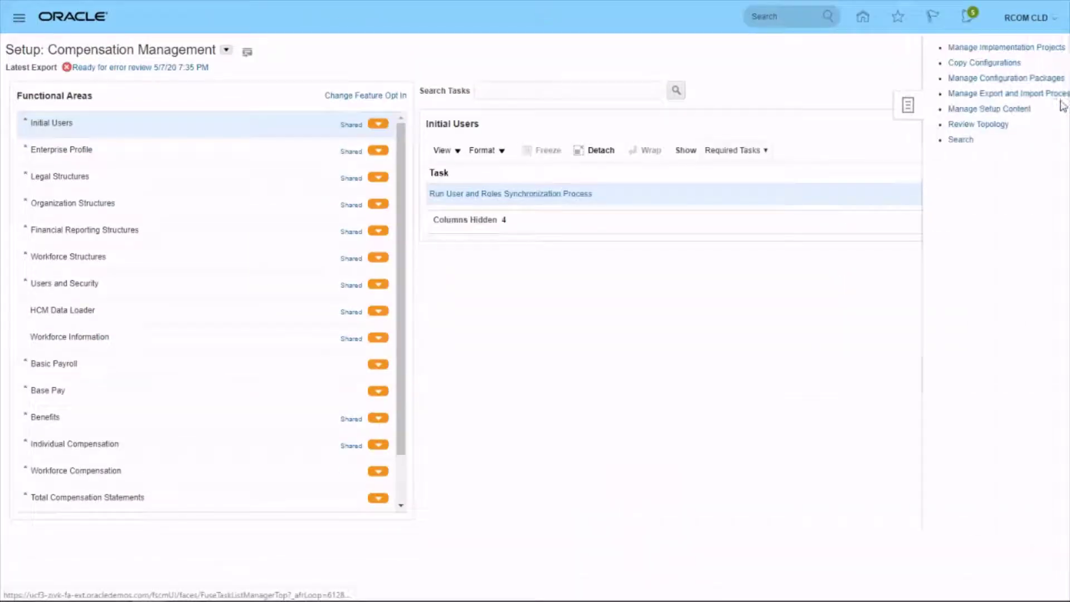
left_click(976, 48)
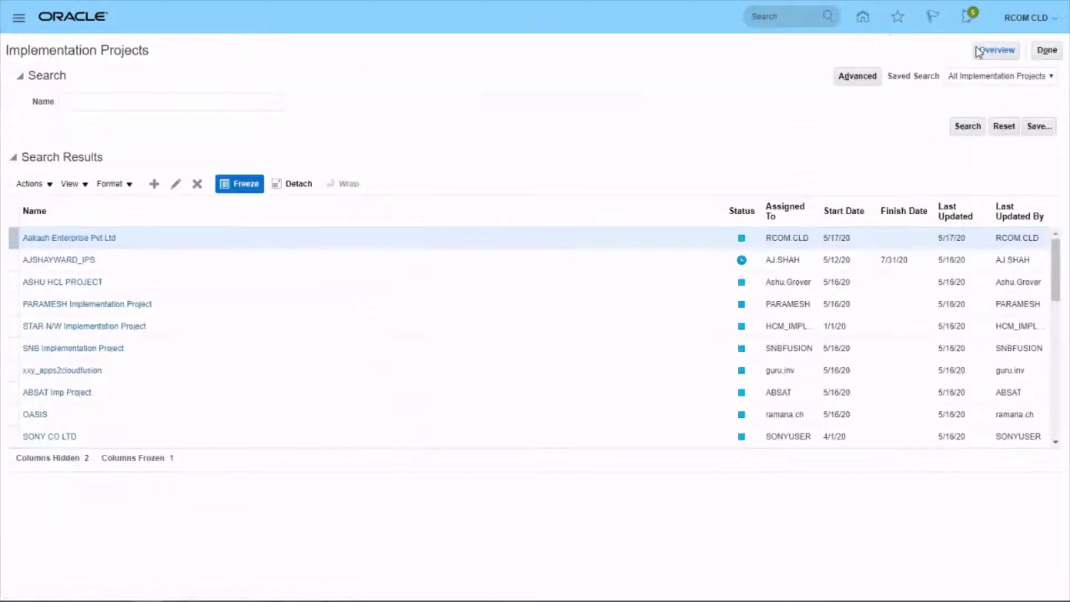
left_click(87, 96)
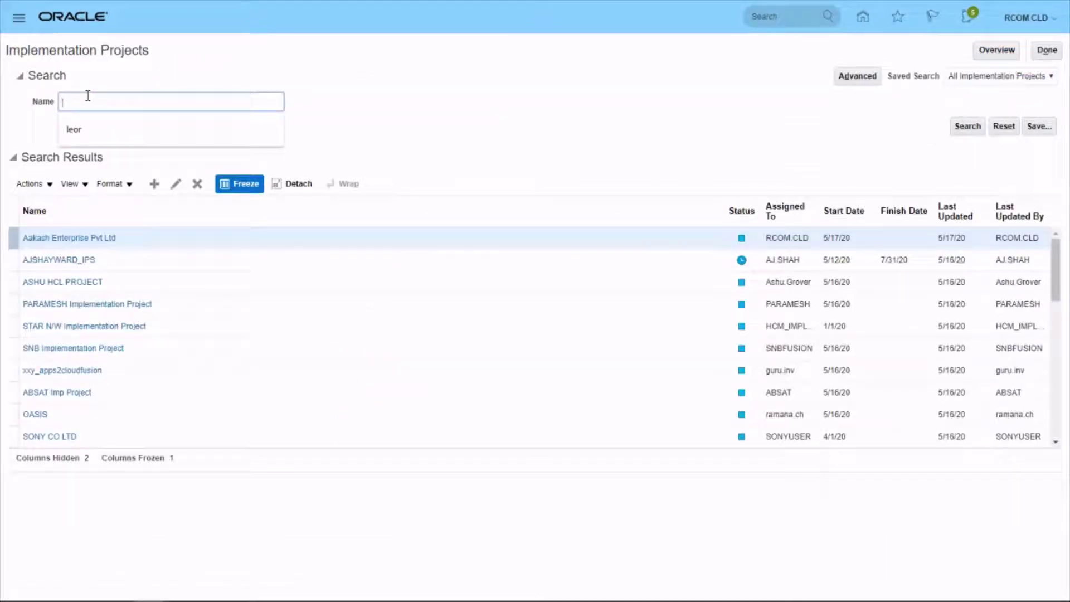
type("bmw")
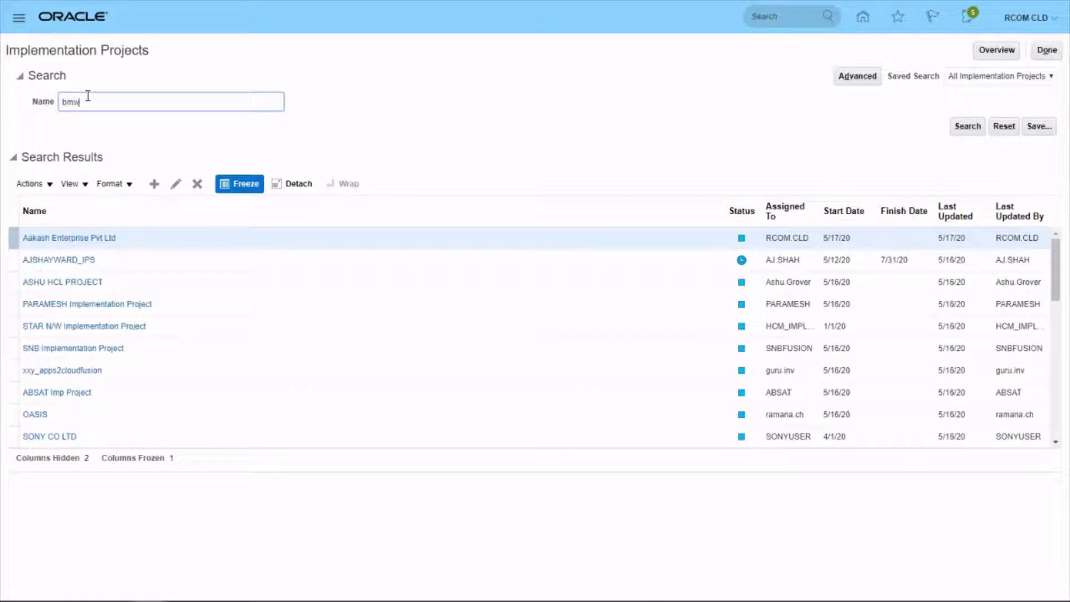
key("Return")
left_click(33, 236)
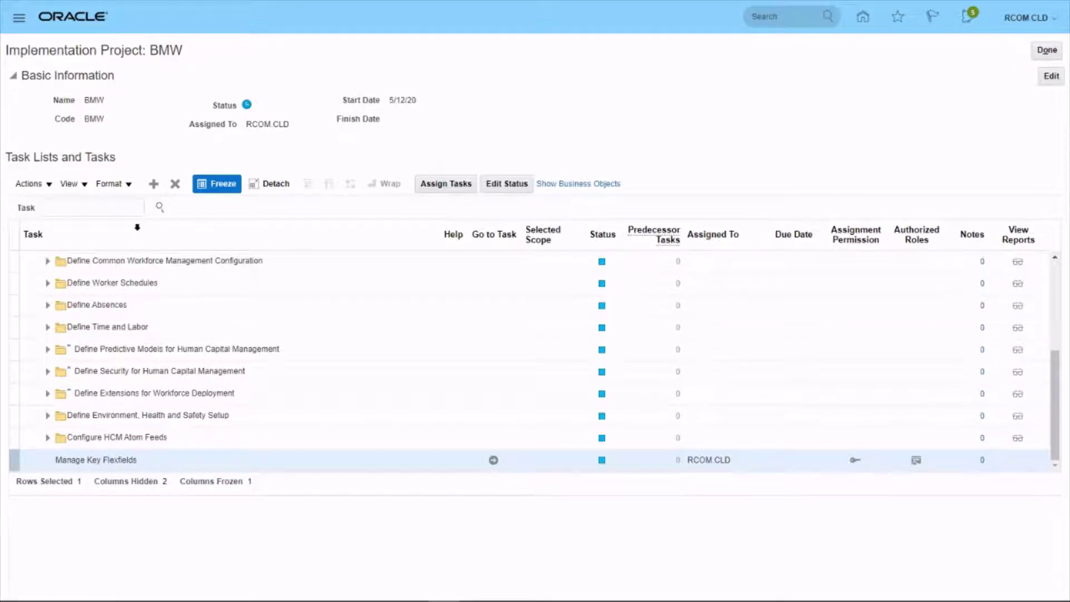
Step: Find the Manage Key Flexfields task in the BMW project and open it
left_click(100, 204)
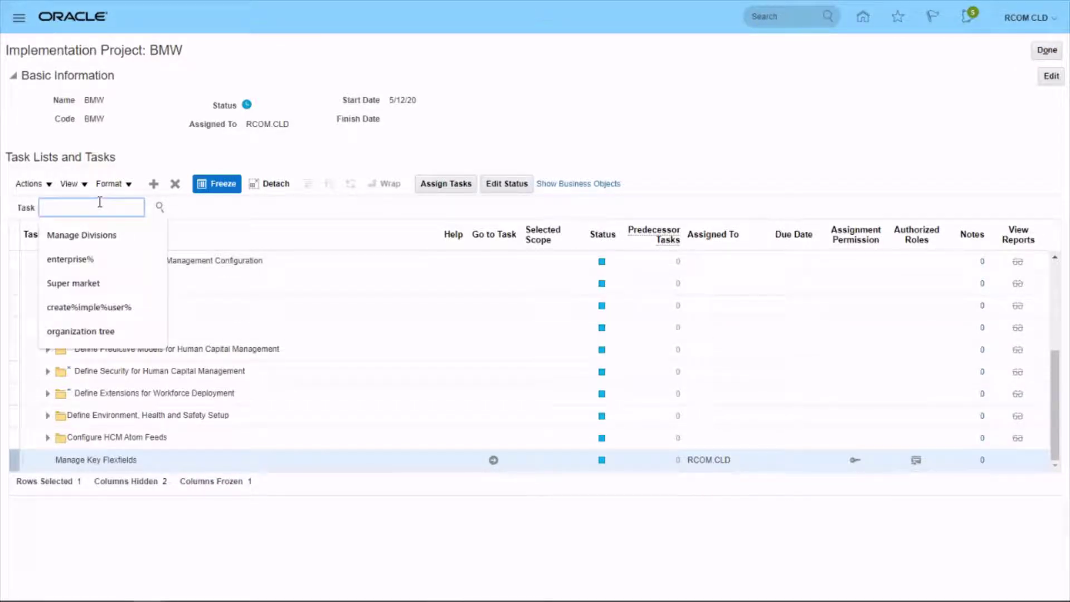
type("Manage Key Flexfields")
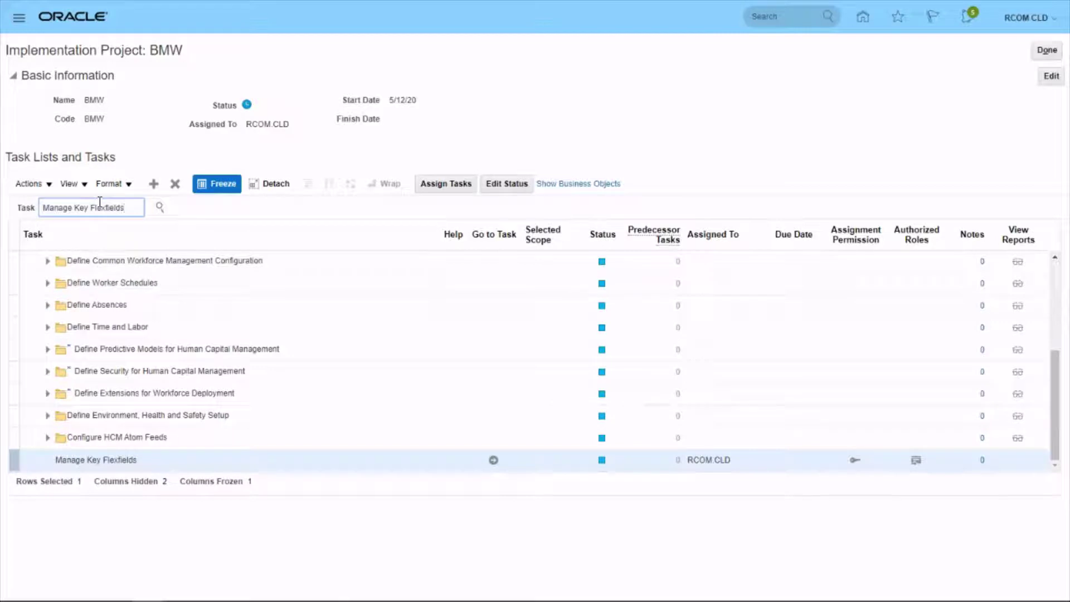
key("Return")
left_click(64, 252)
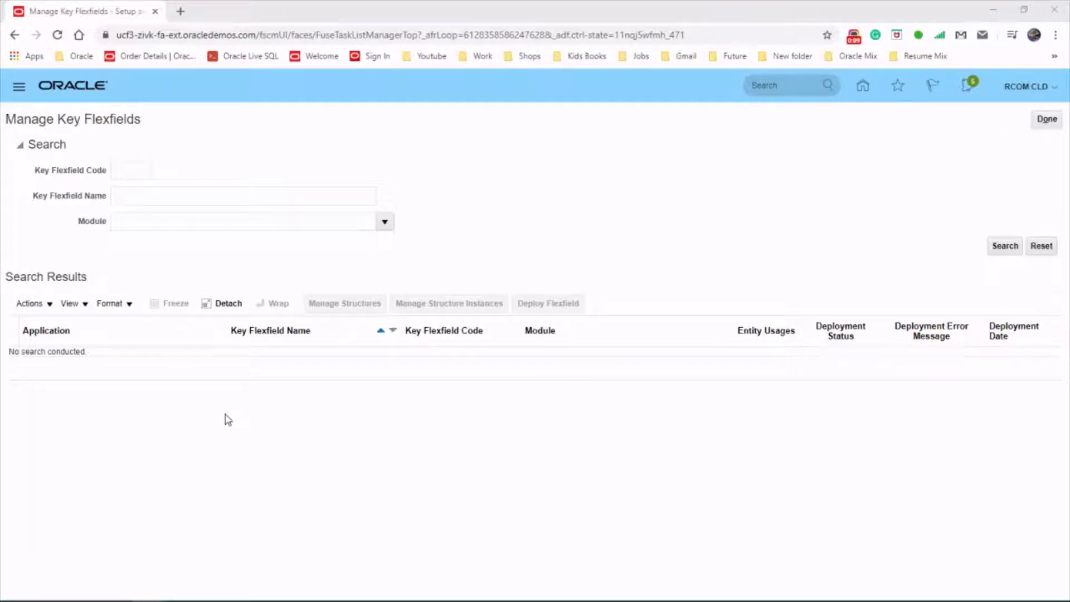
Step: Search key flexfield code PPG and open the People Group Flexfield's structures
left_click(134, 169)
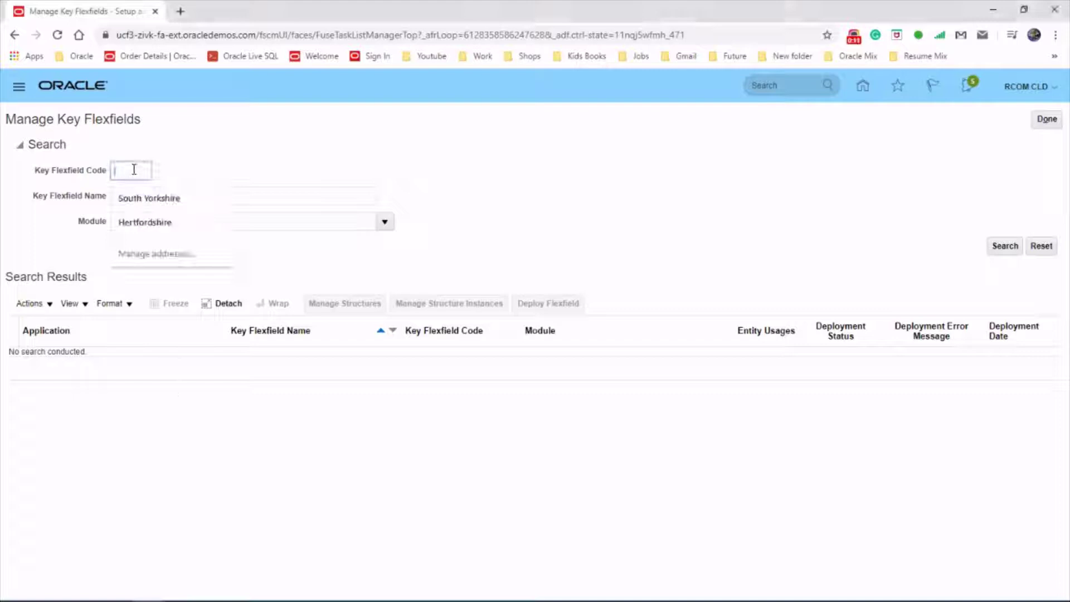
type("PPG")
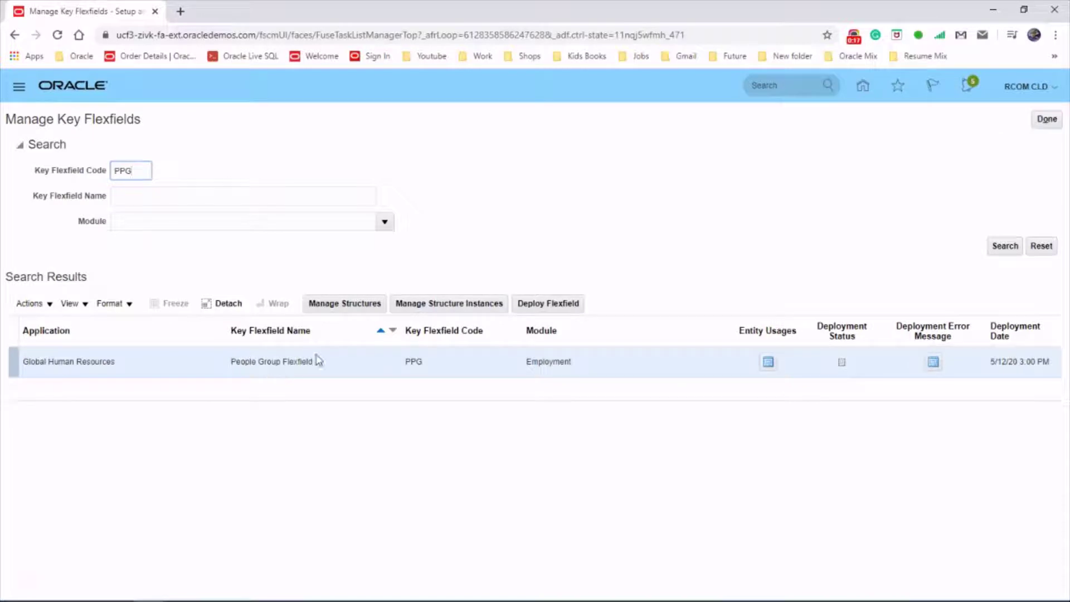
left_click(318, 361)
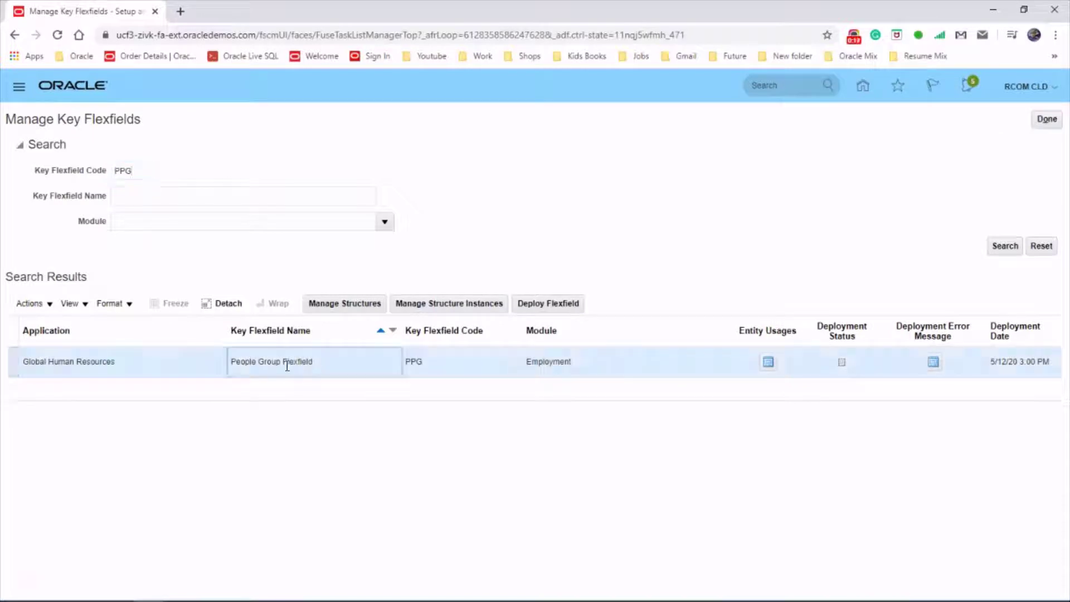
left_click(340, 304)
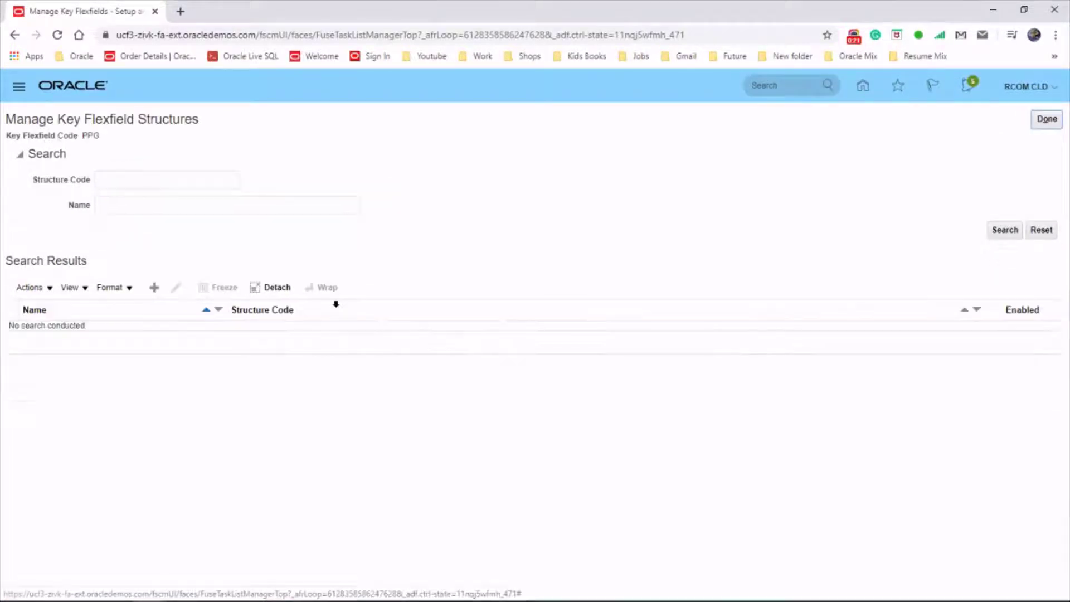
Step: Create and save structure 'BMW UK People Group KFF' as code, name and description, with a delimiter
left_click(154, 288)
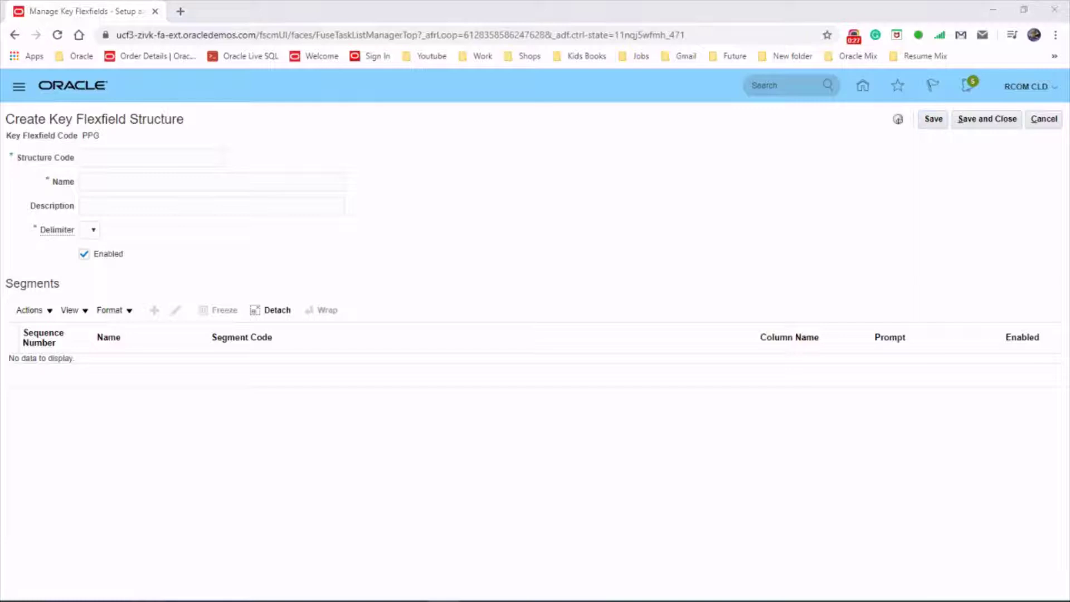
left_click(126, 158)
type("BMW UK People Group KFF")
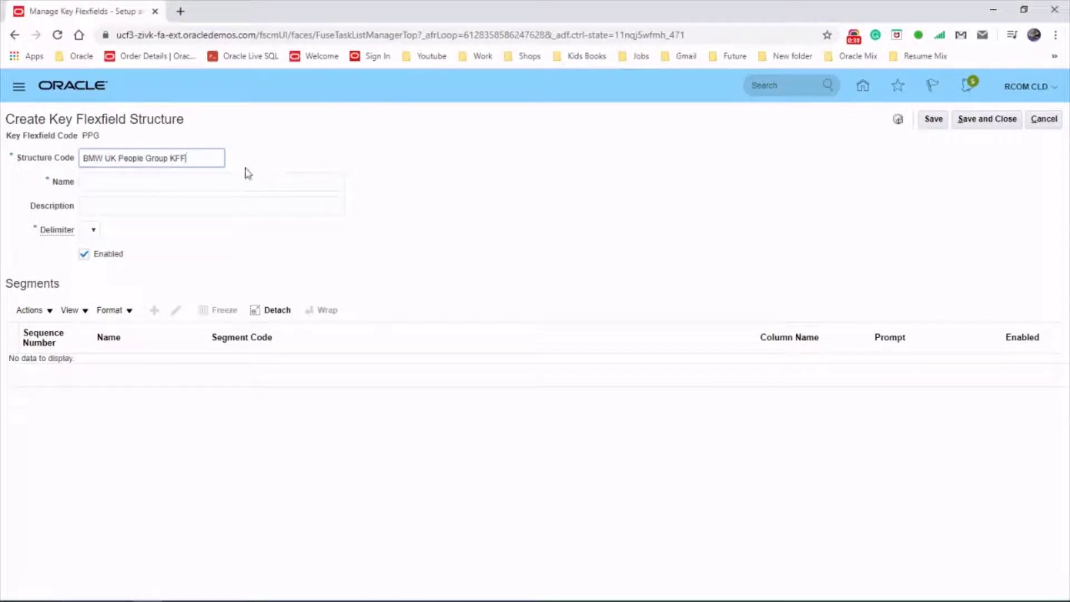
left_click(202, 181)
type("BMW UK People Group KFF")
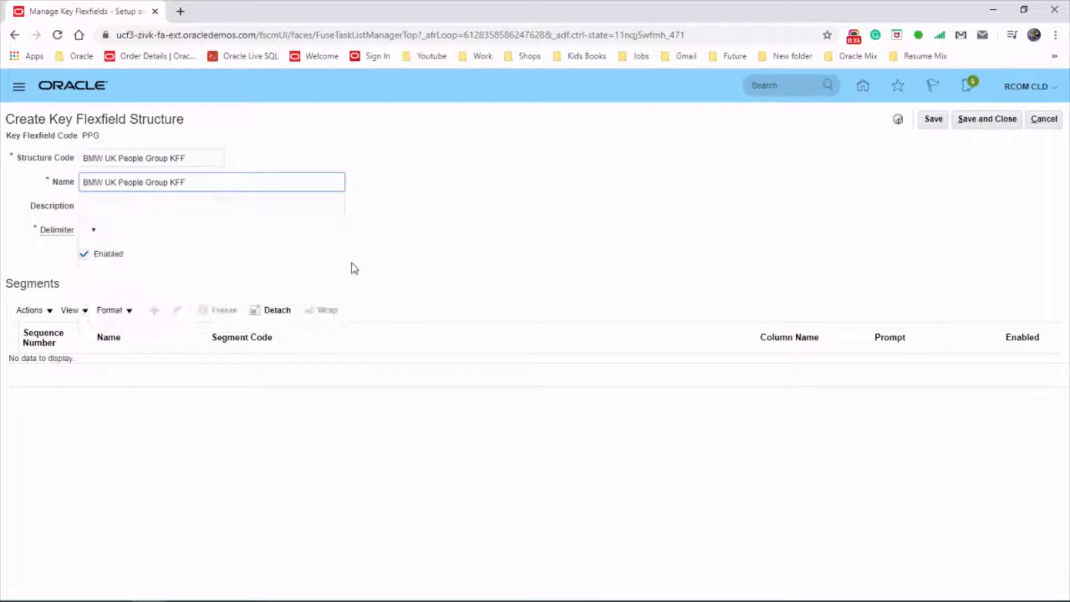
left_click(197, 209)
type("BMW UK People Group KFF")
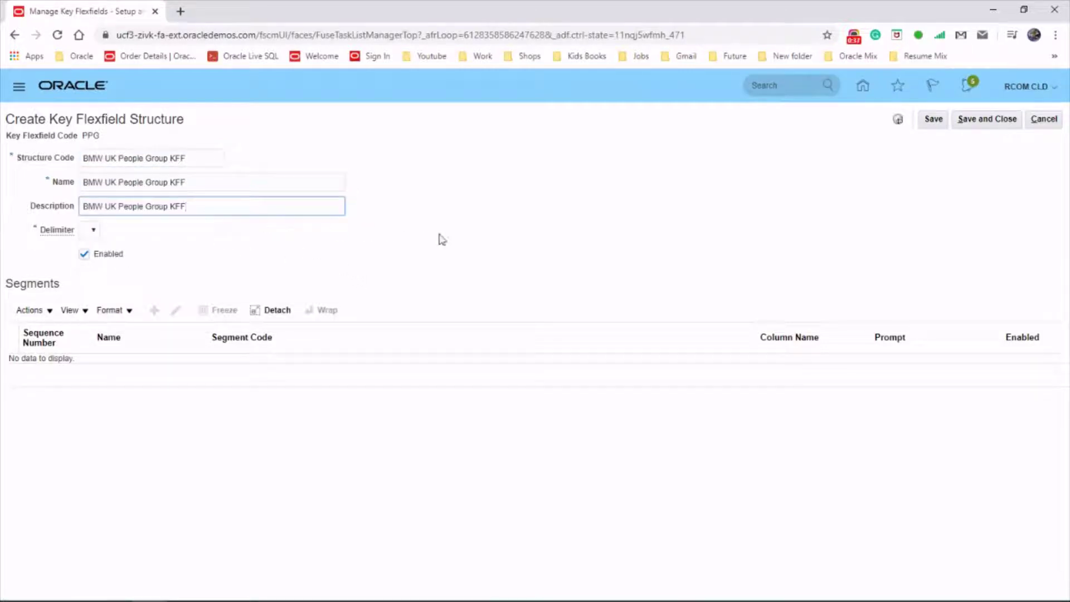
left_click(433, 229)
left_click(93, 230)
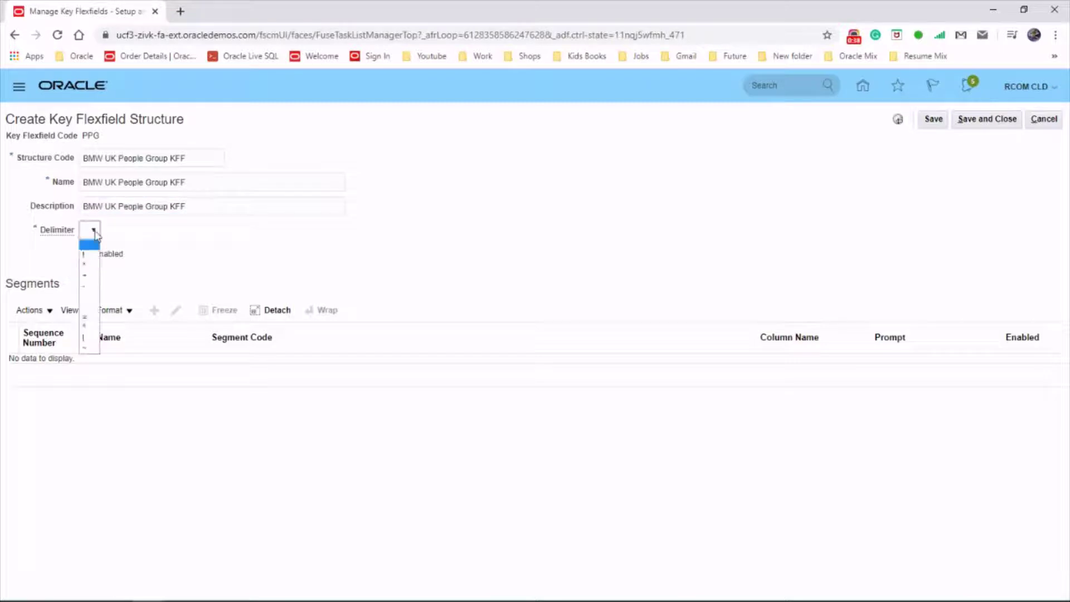
left_click(89, 296)
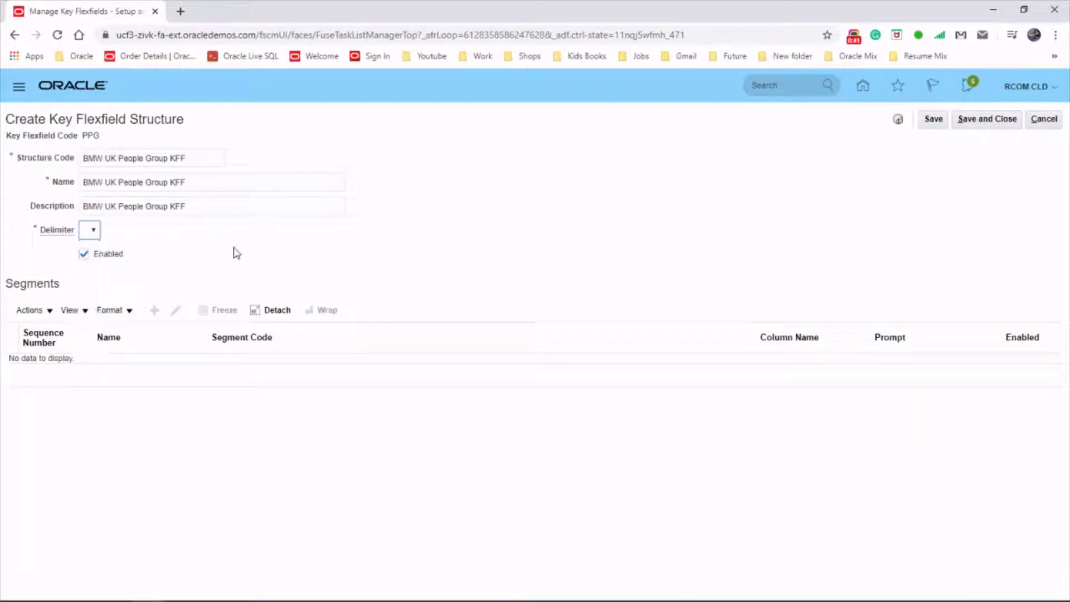
left_click(932, 120)
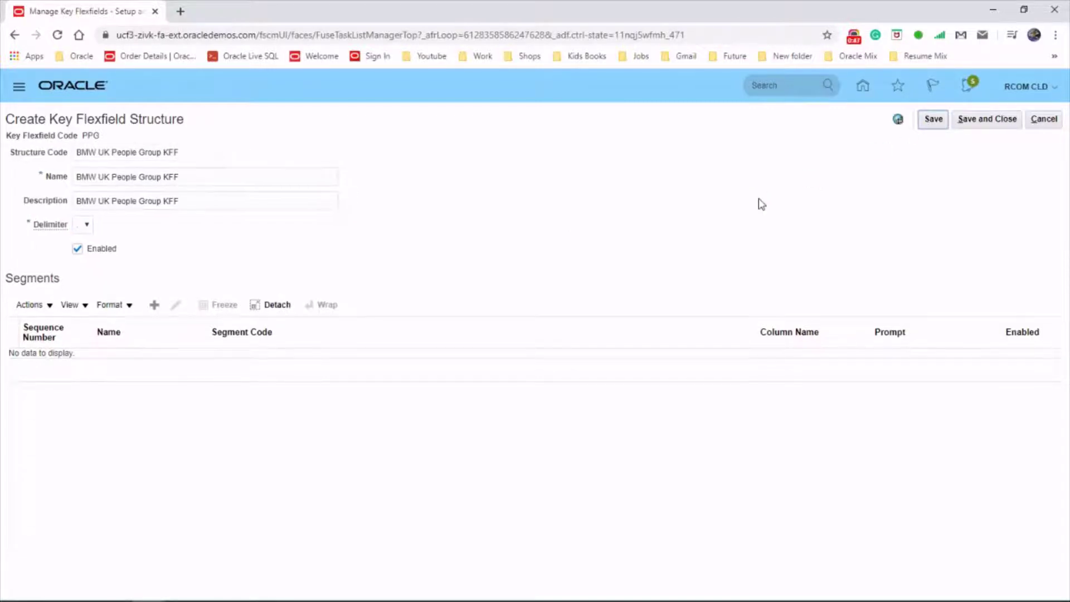
Step: Add a new segment with code, name and description 'Runner'
left_click(154, 305)
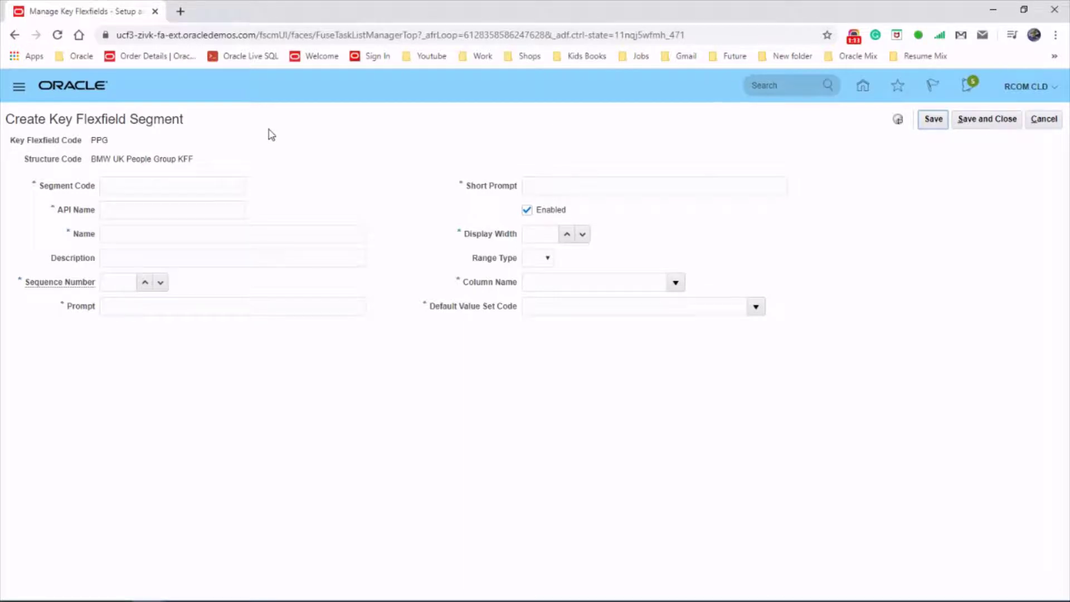
left_click(149, 188)
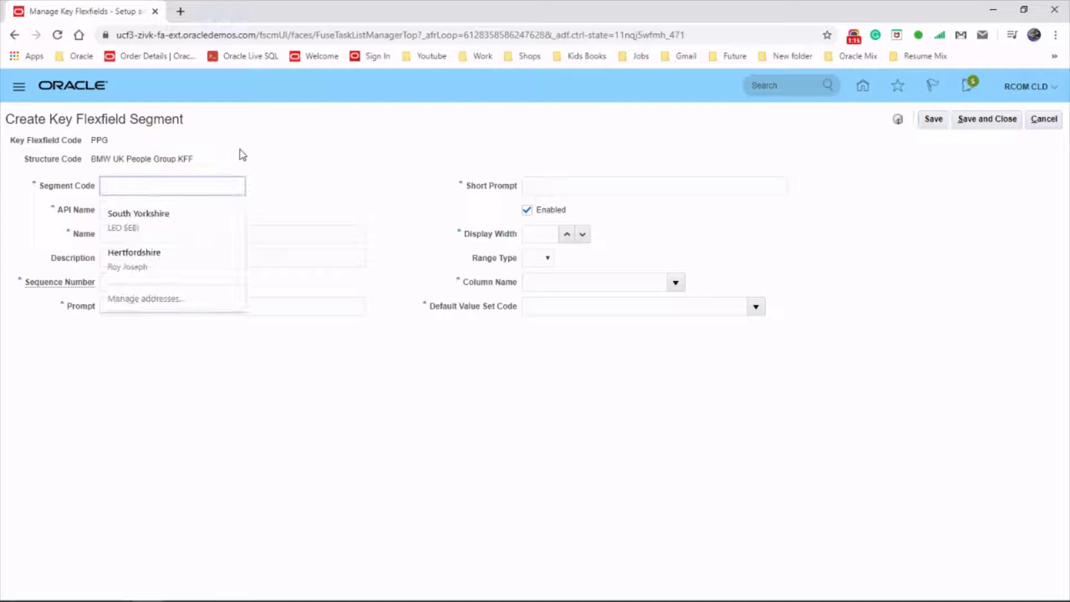
key("Escape")
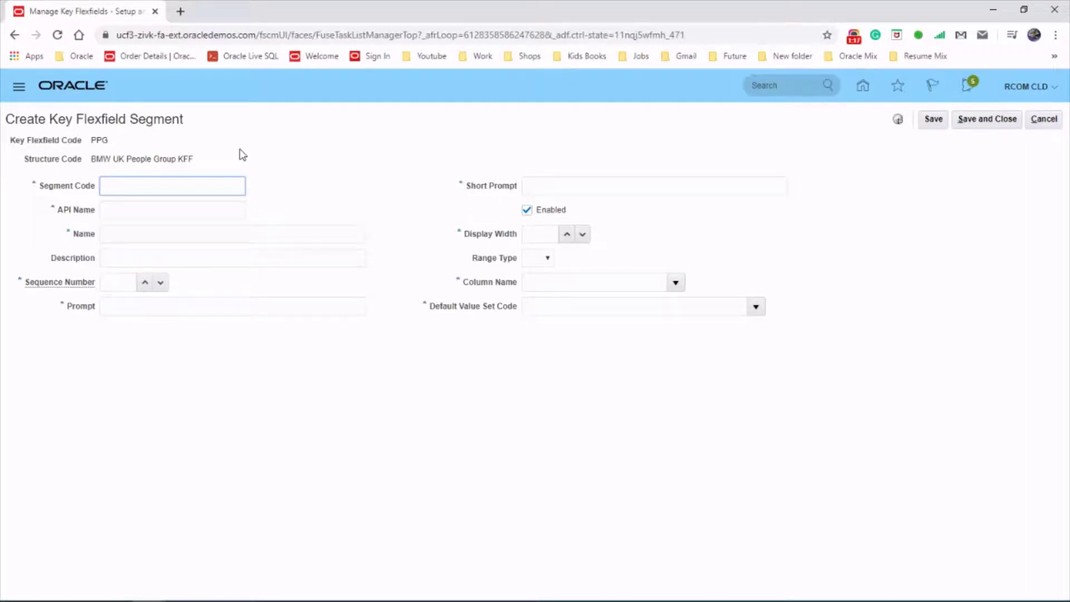
type("Runner")
double_click(123, 186)
key("ctrl+c")
left_click(129, 235)
key("ctrl+v")
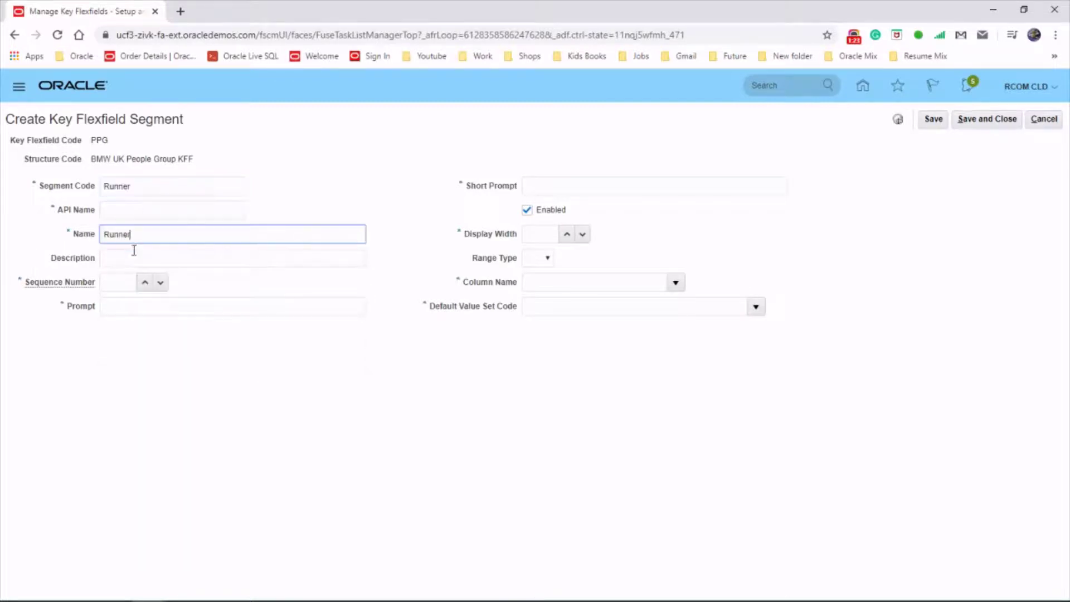
left_click(126, 257)
key("ctrl+v")
Step: Give the Runner segment sequence 10, prompt 'Runner' and short prompt 'RN'
left_click(113, 283)
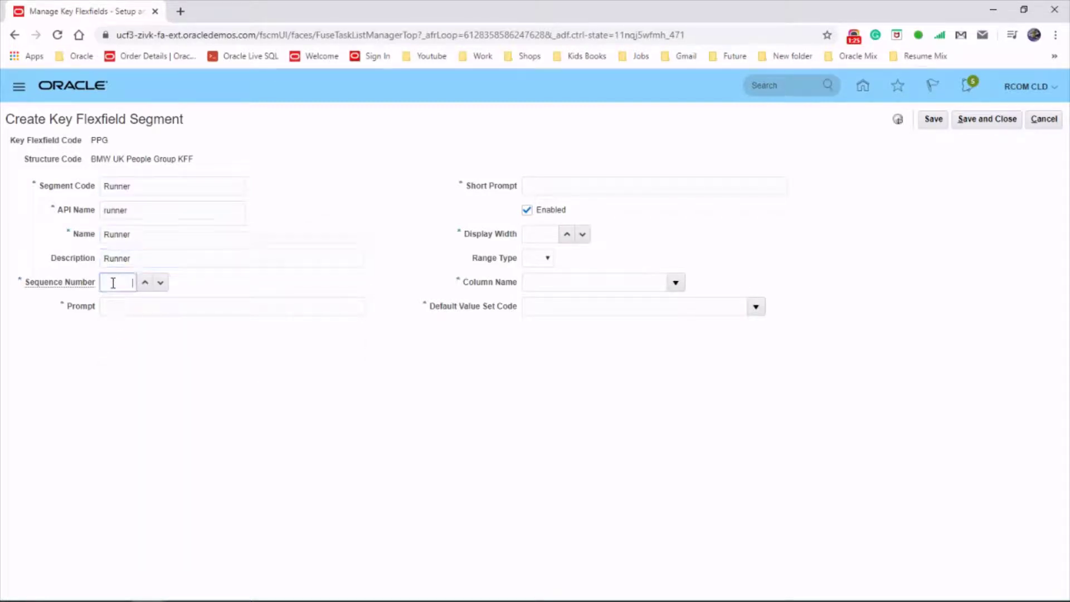
type("10")
left_click(150, 307)
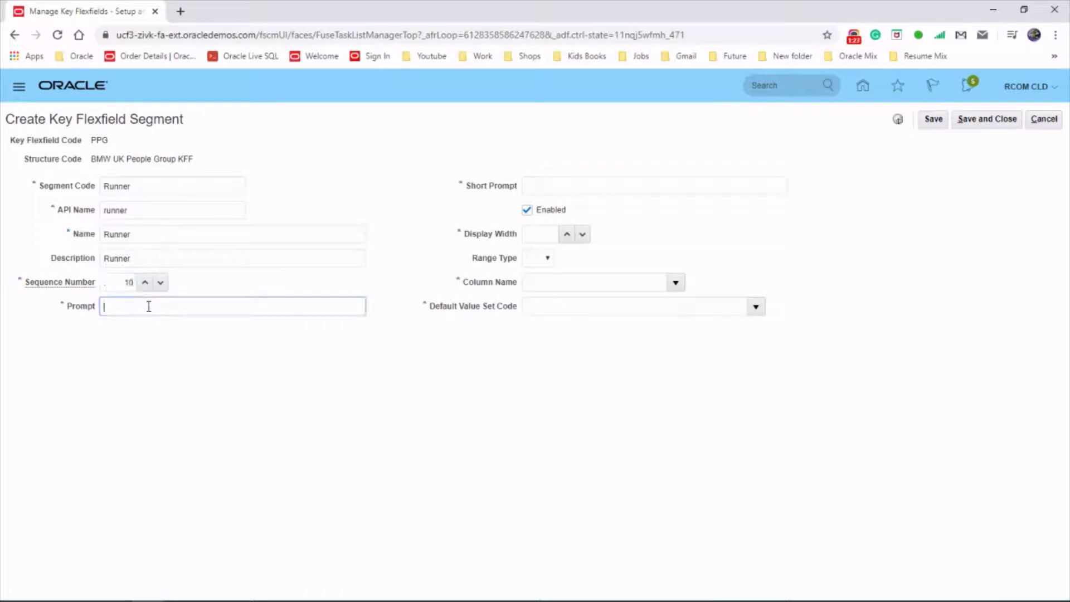
key("ctrl+v")
left_click(585, 178)
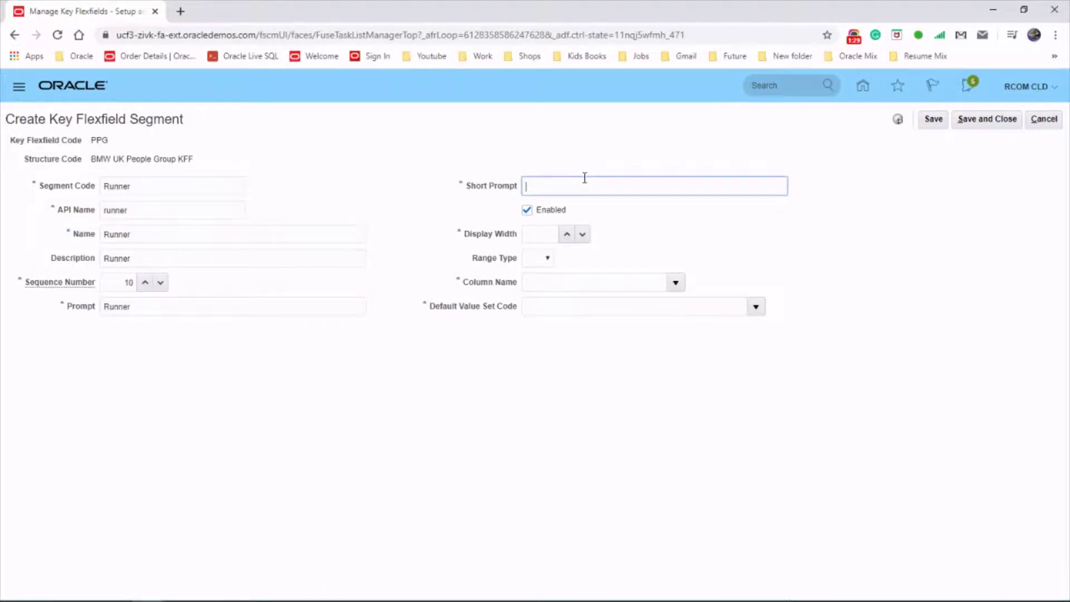
type("RN")
Step: Set display width 5, column SEGMENT1, and bring up the default value set search
left_click(540, 235)
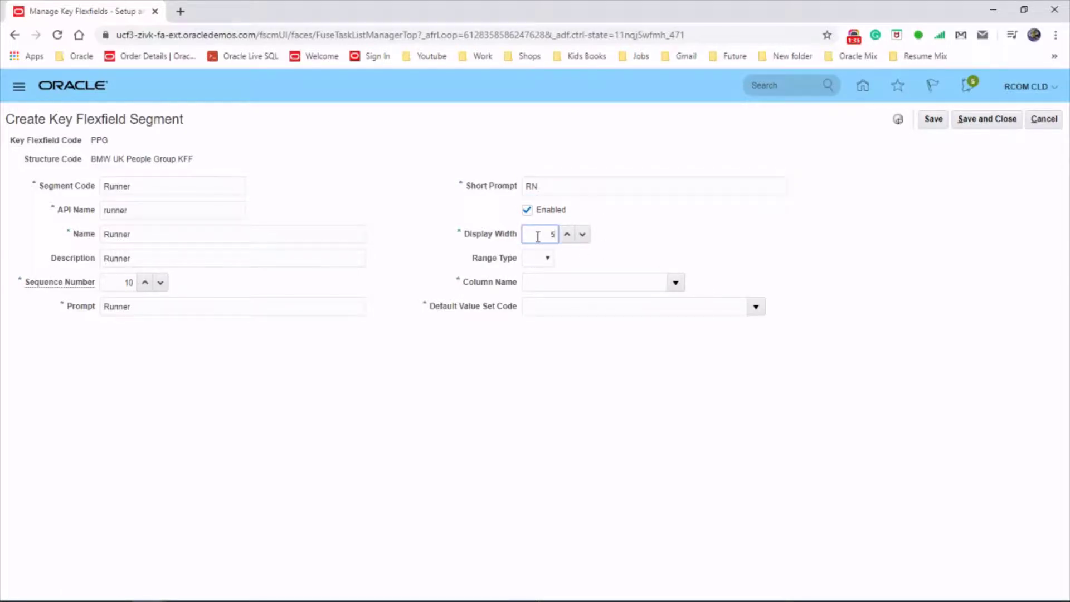
left_click(675, 283)
left_click(595, 323)
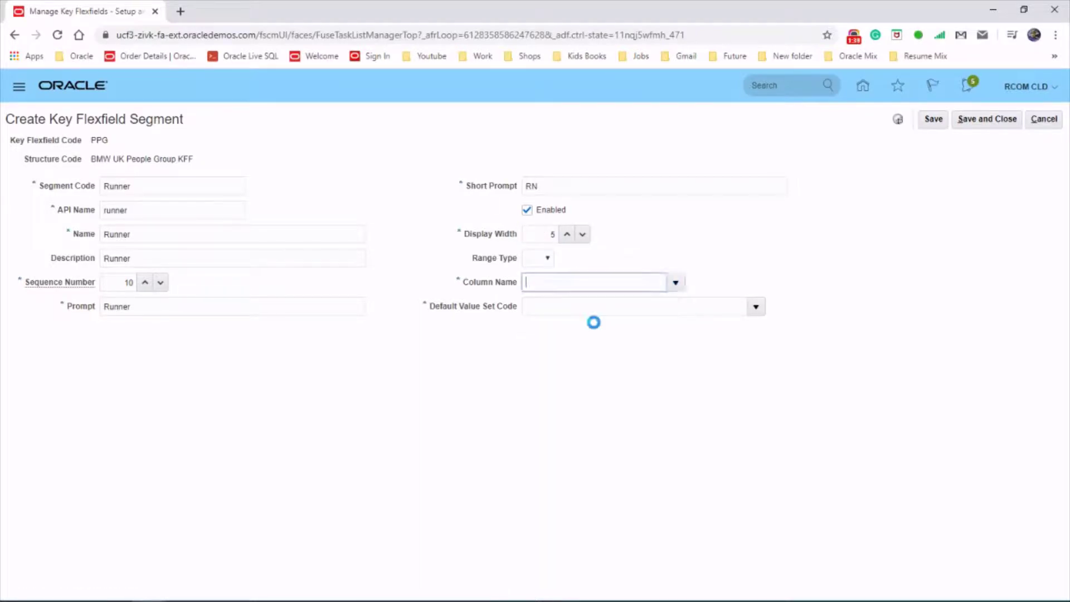
left_click(581, 307)
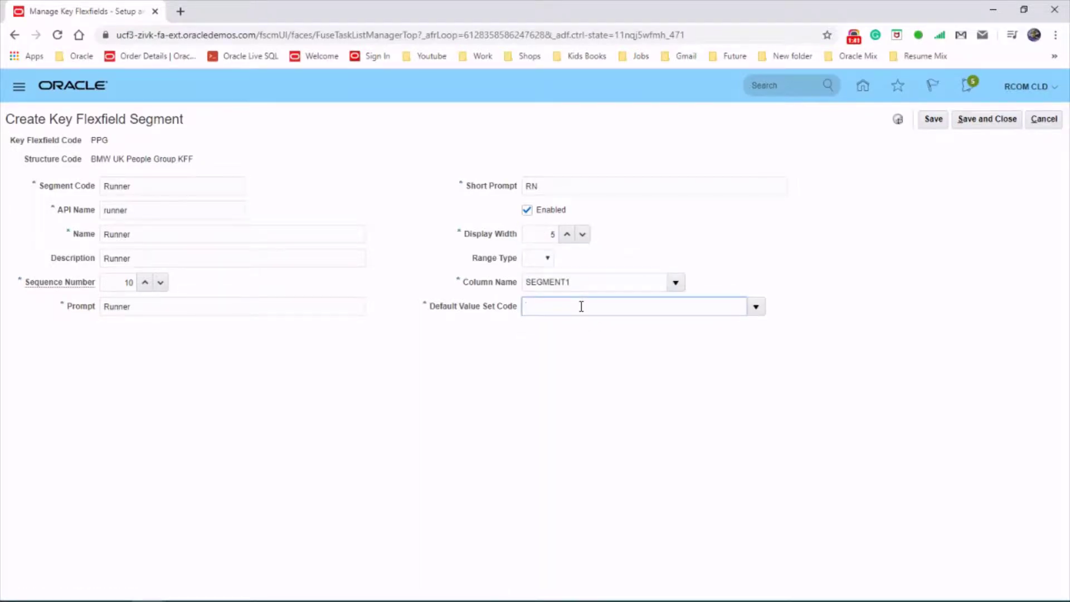
left_click(756, 307)
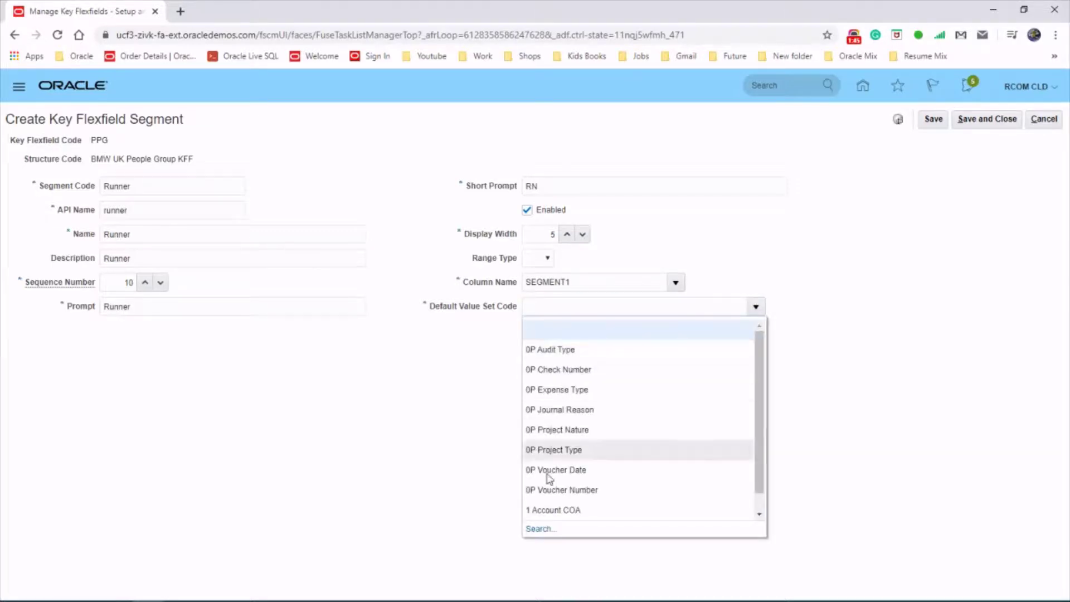
left_click(540, 531)
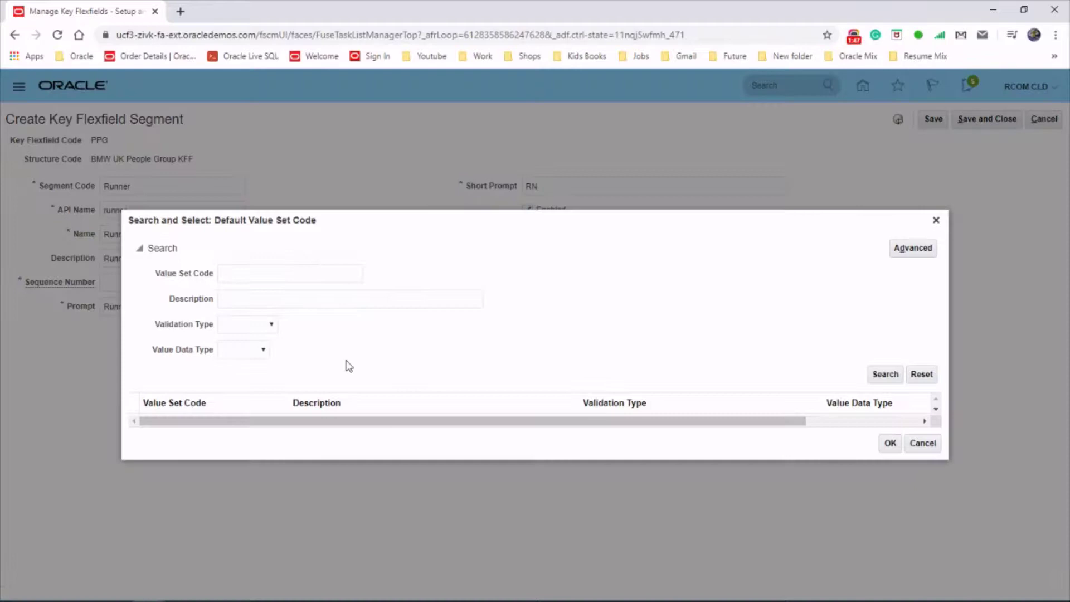
Step: Search value sets for 'yes' and assign Yes or No as the default value set
left_click(244, 274)
type("yes")
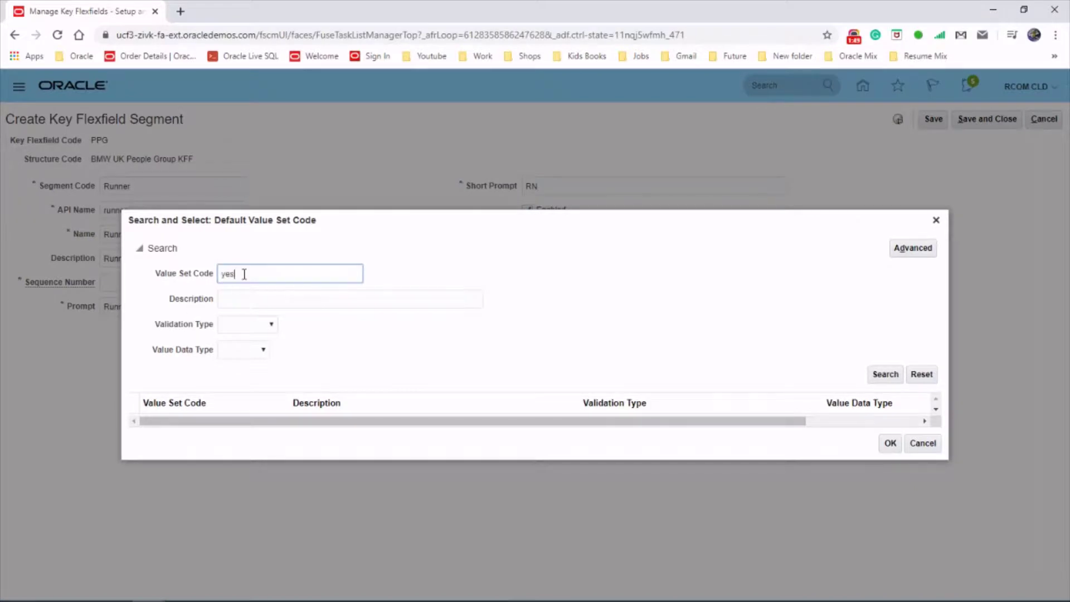
key("Return")
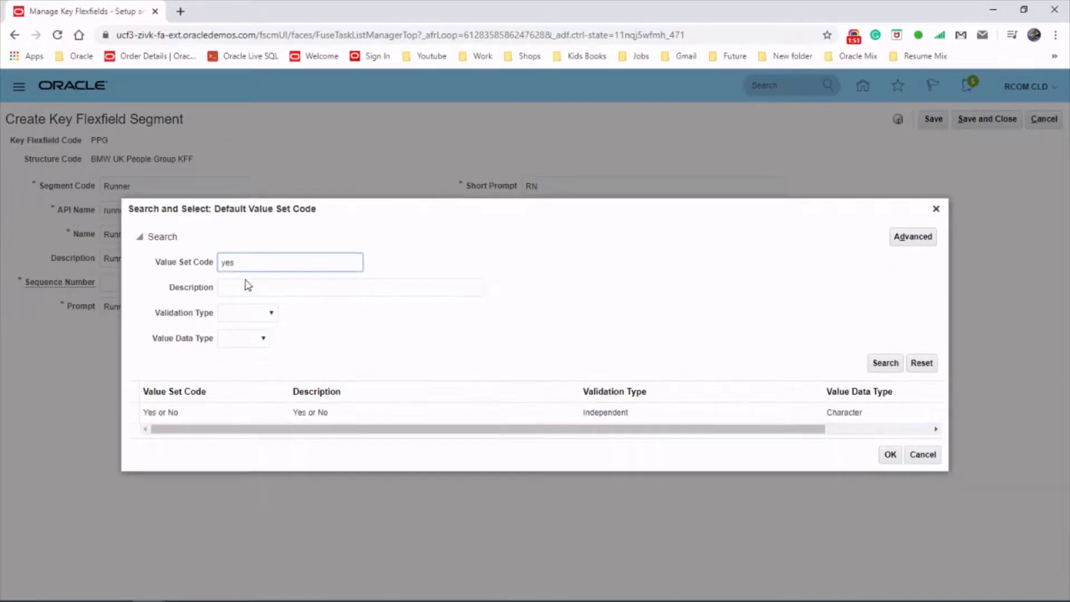
left_click(179, 413)
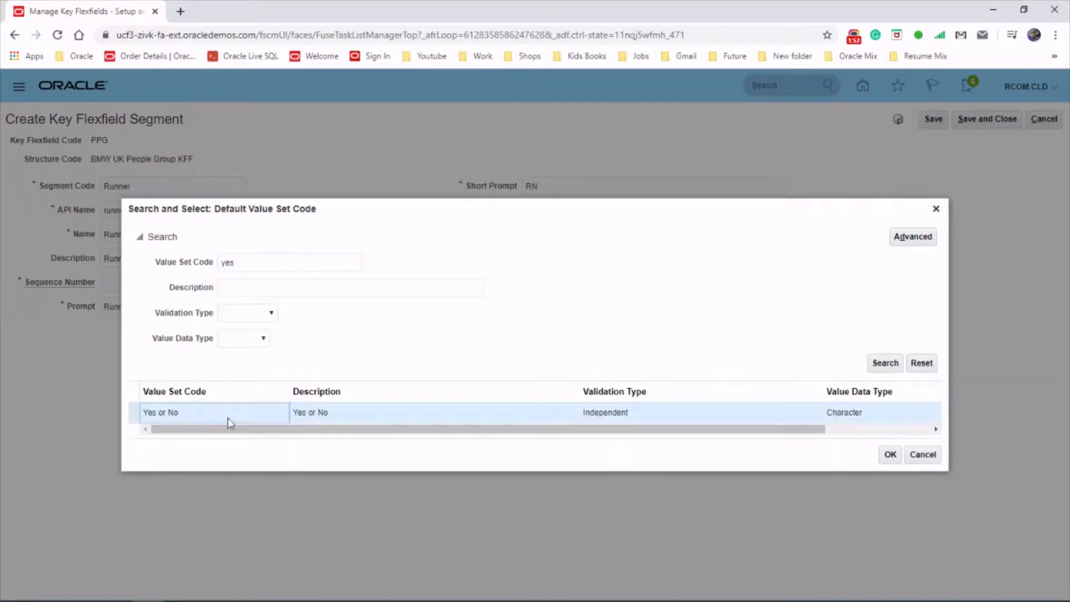
left_click(890, 455)
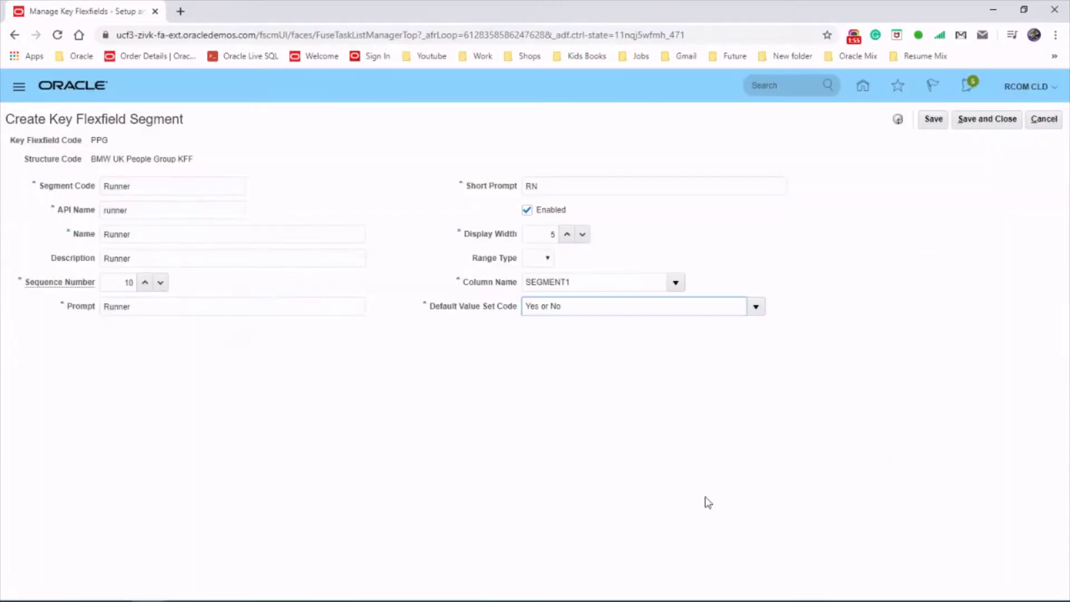
Step: Save and close the Runner segment and the structure, returning to Manage Key Flexfields
left_click(970, 120)
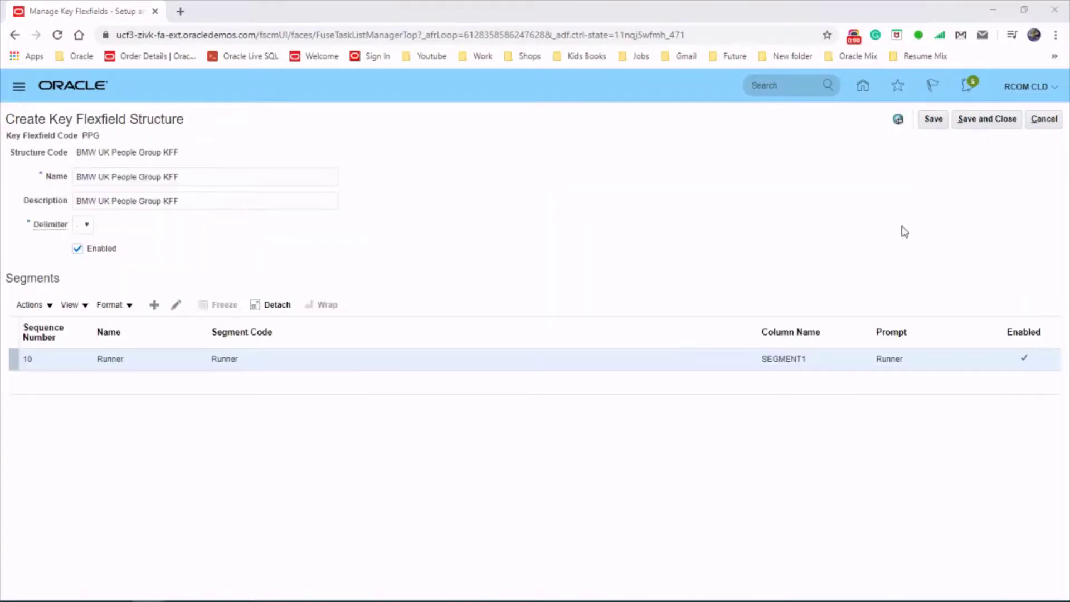
left_click(993, 122)
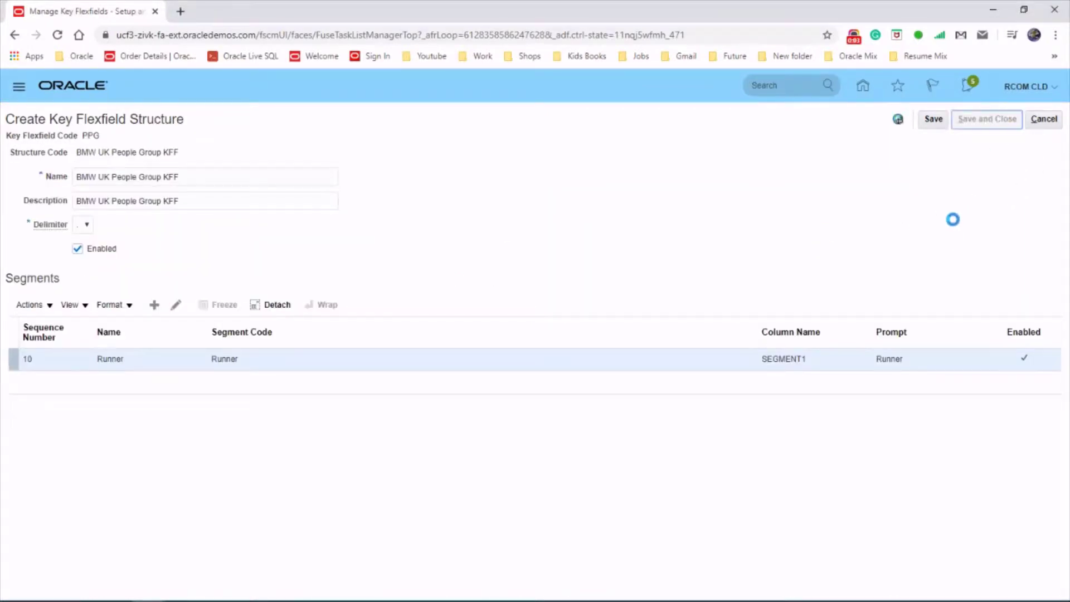
left_click(1047, 119)
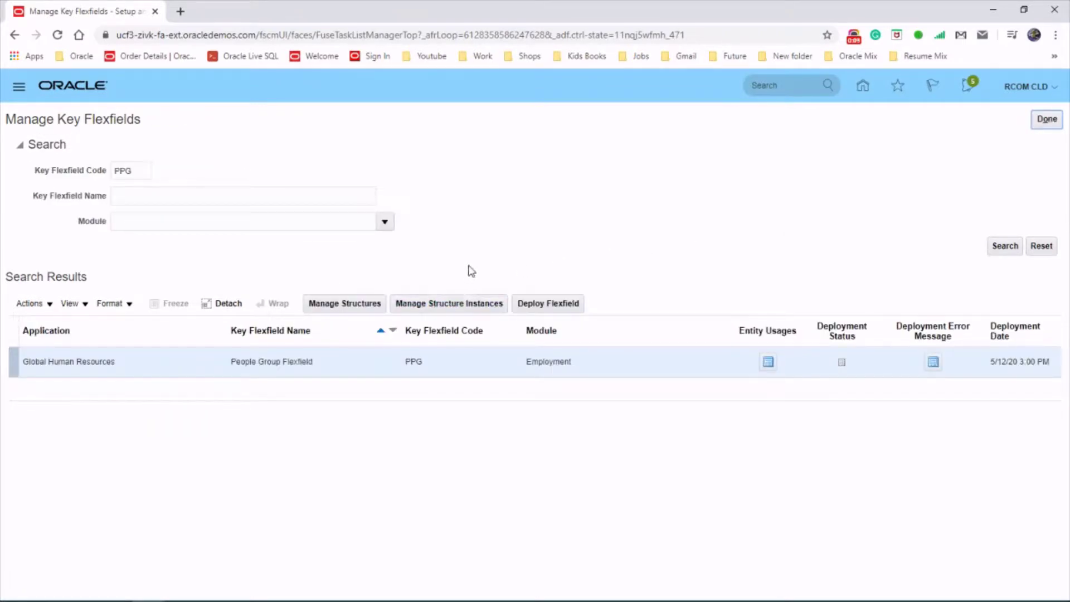
Step: Add a structure instance with code, name and description 'BMW UK People Group KFF SI'
left_click(465, 301)
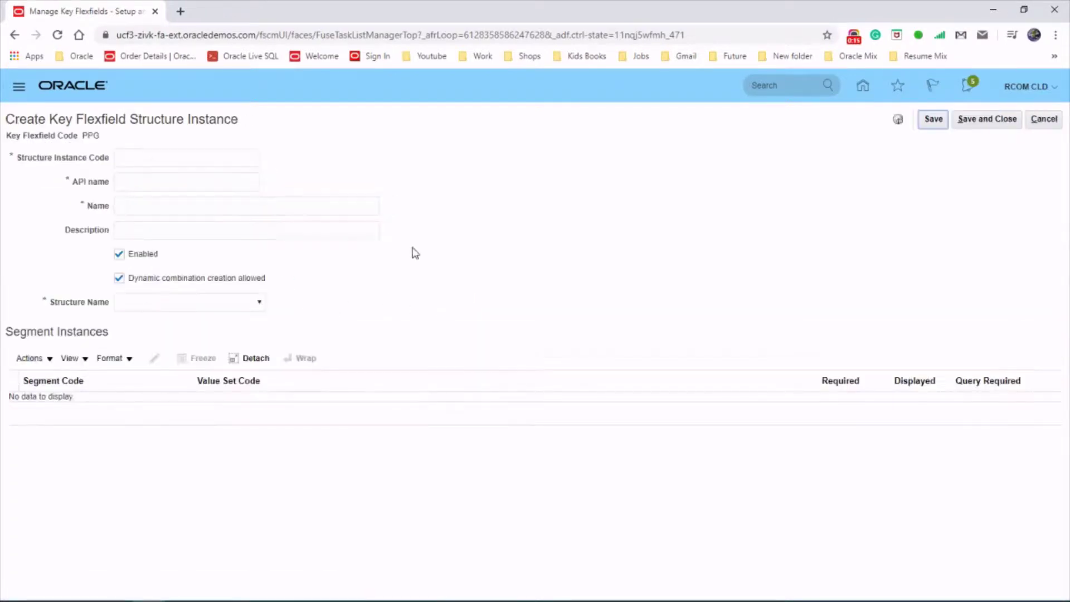
left_click(144, 160)
type("BMW UK People Group KFF")
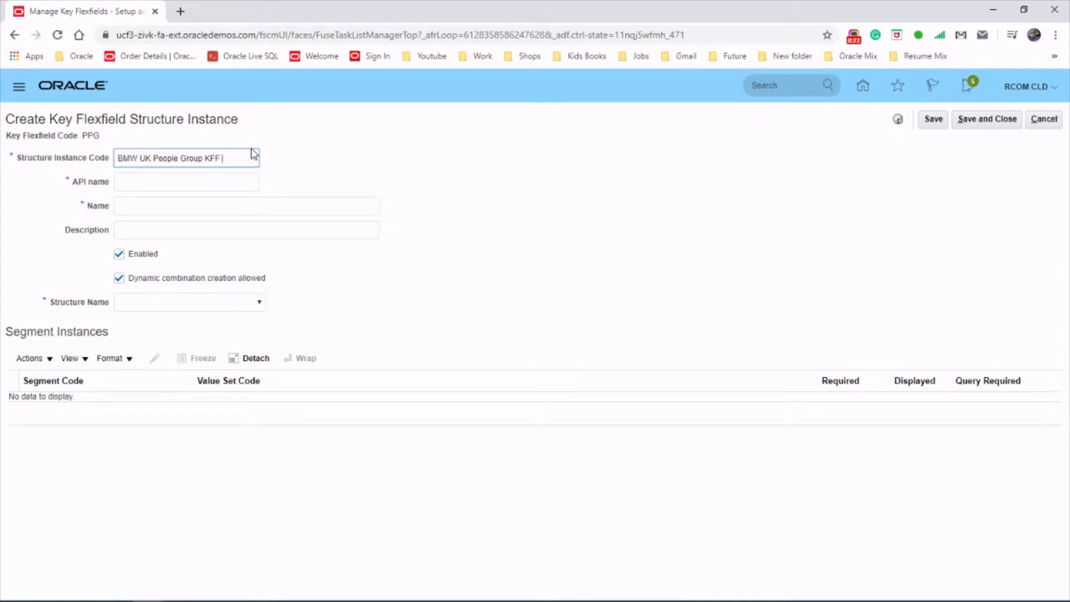
type("SI")
left_click_drag(233, 158, 115, 174)
key("ctrl+c")
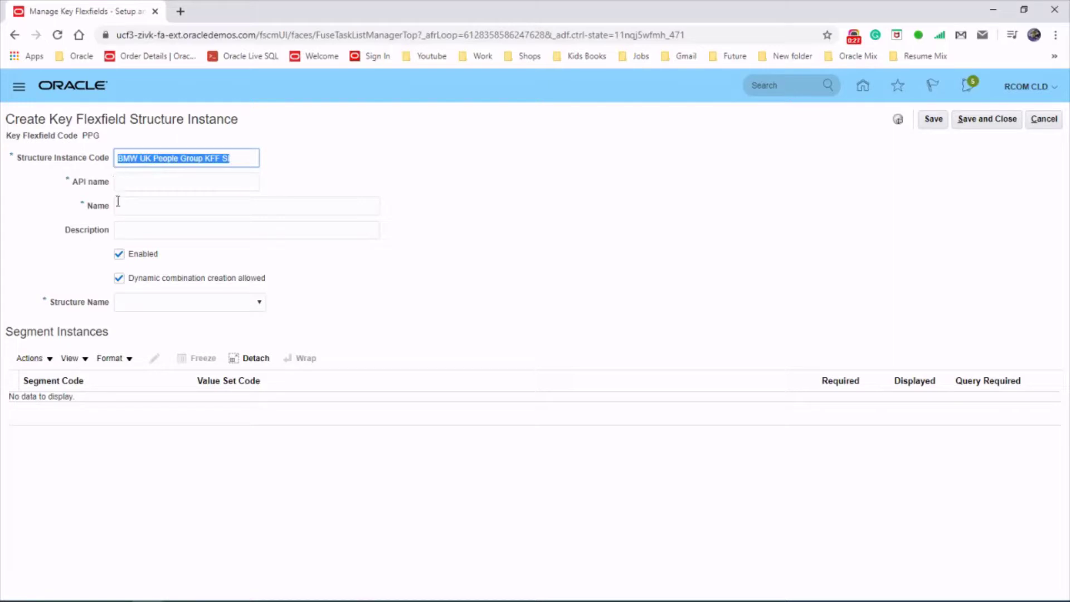
left_click(118, 205)
key("ctrl+v")
left_click(134, 231)
key("ctrl+v")
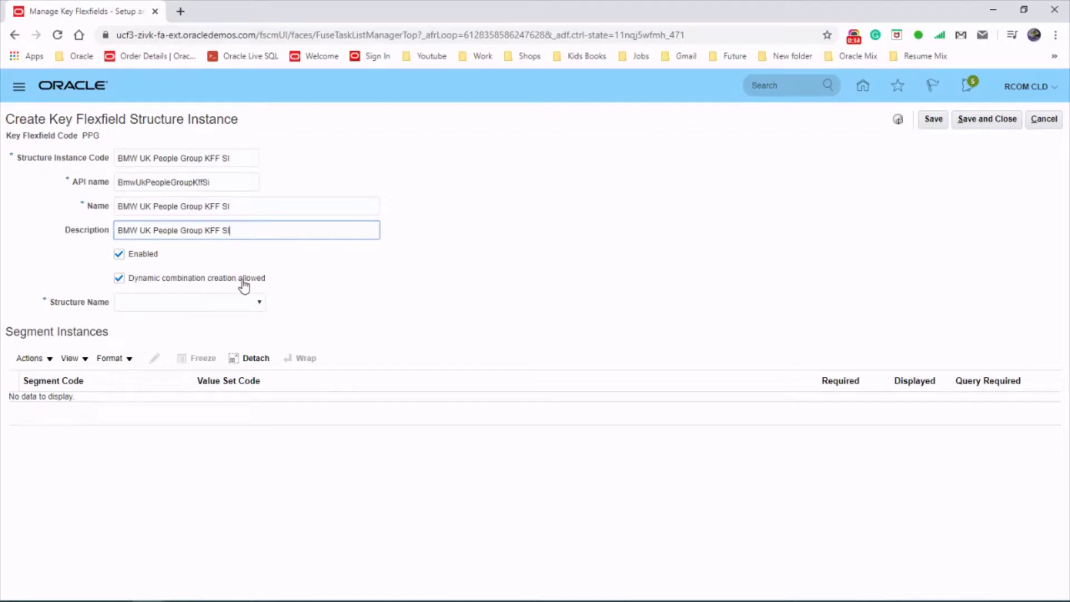
Step: Link the instance to the BMW UK People Group KFF structure and save it
left_click(259, 303)
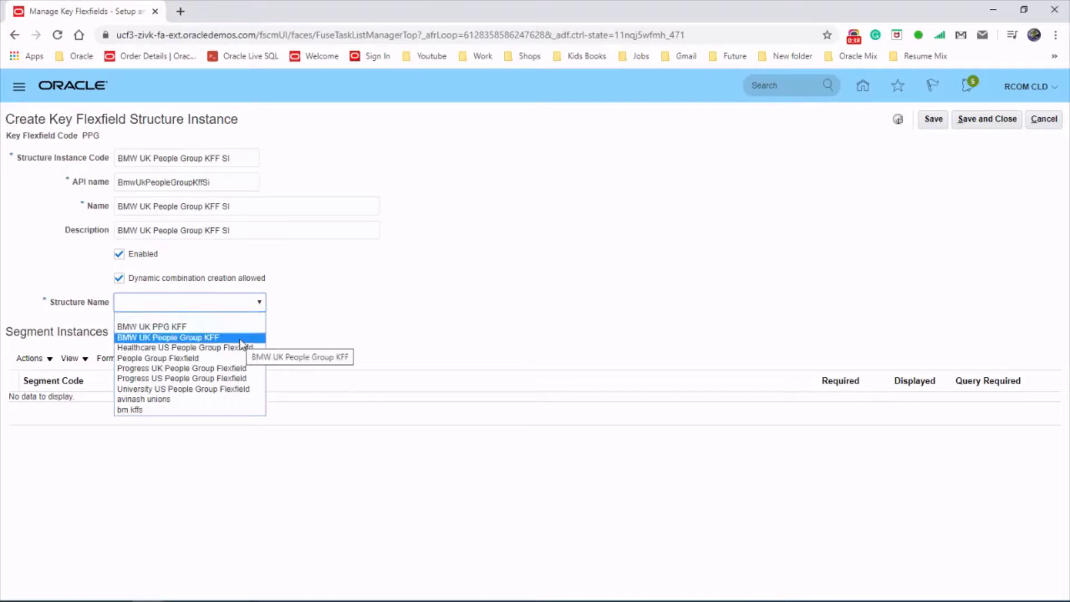
left_click(192, 338)
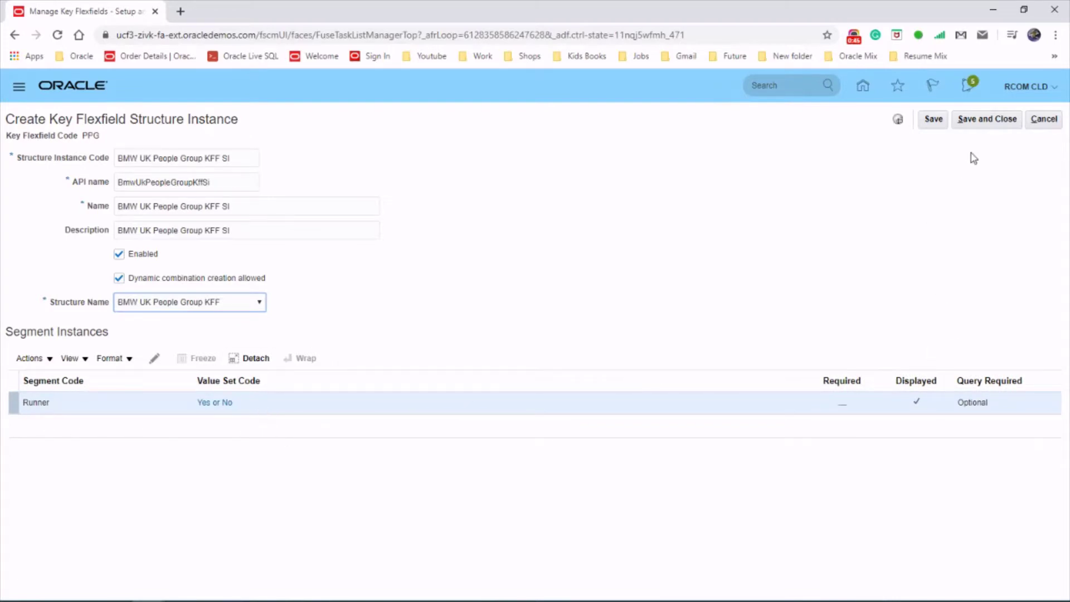
left_click(984, 123)
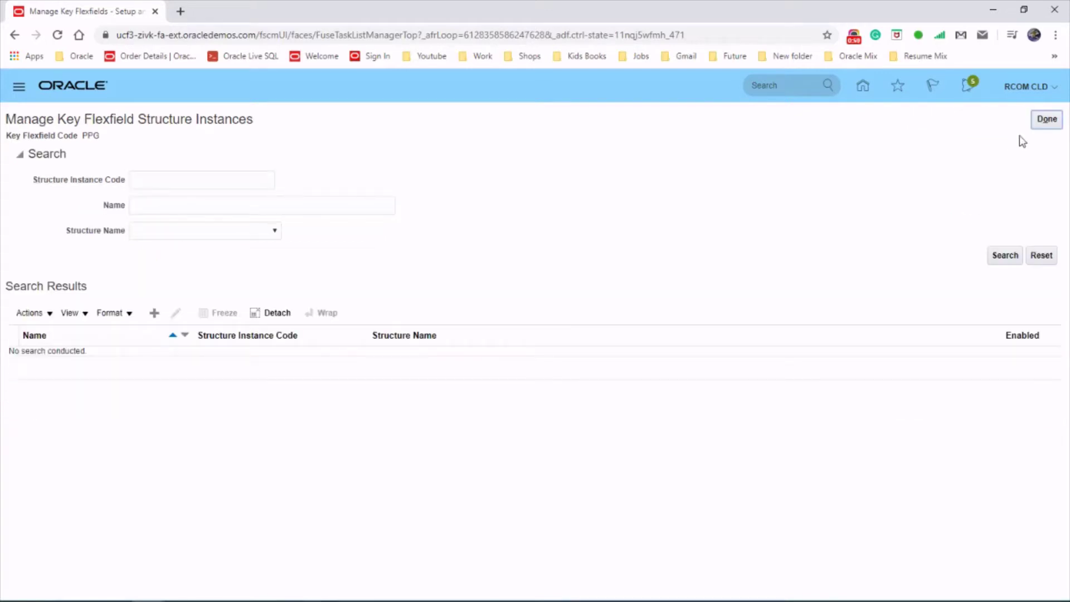
Step: Deploy the PPG flexfield and acknowledge the success message (3 of 3 usages, 0 errors)
left_click(1055, 123)
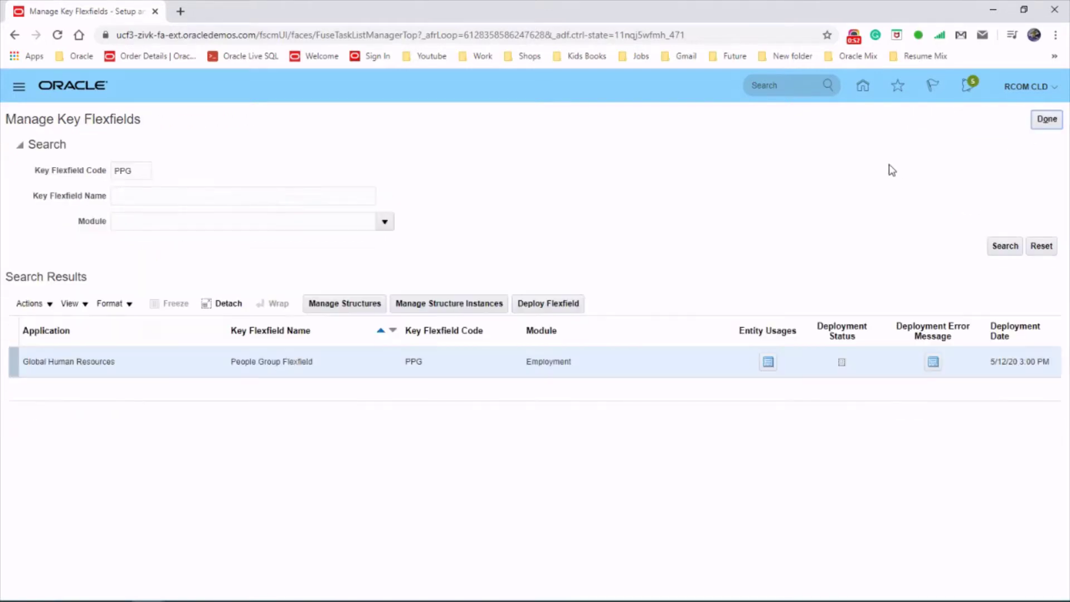
left_click(560, 313)
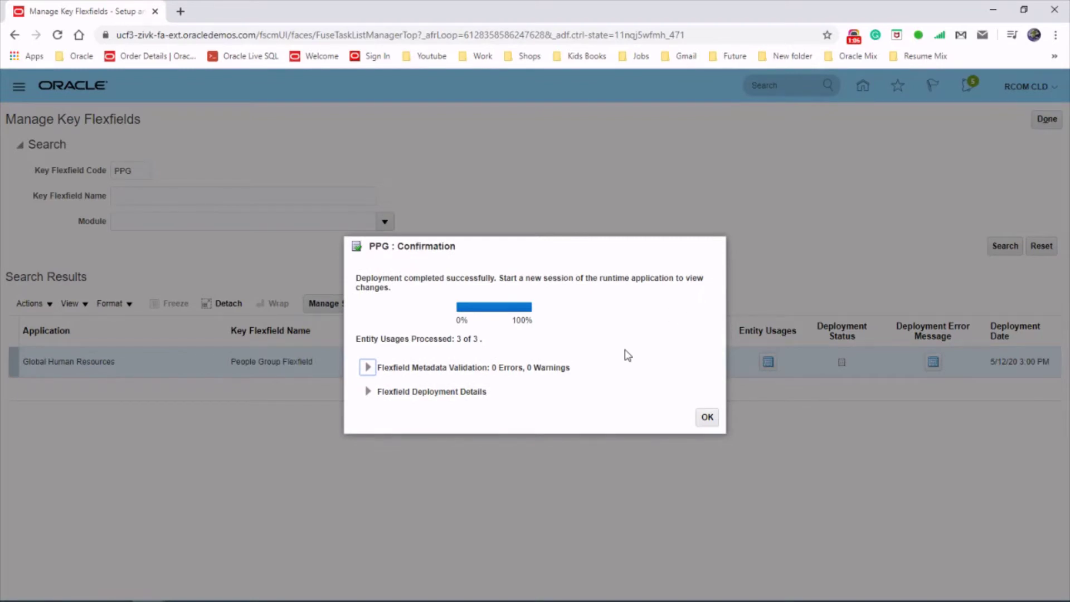
left_click(708, 422)
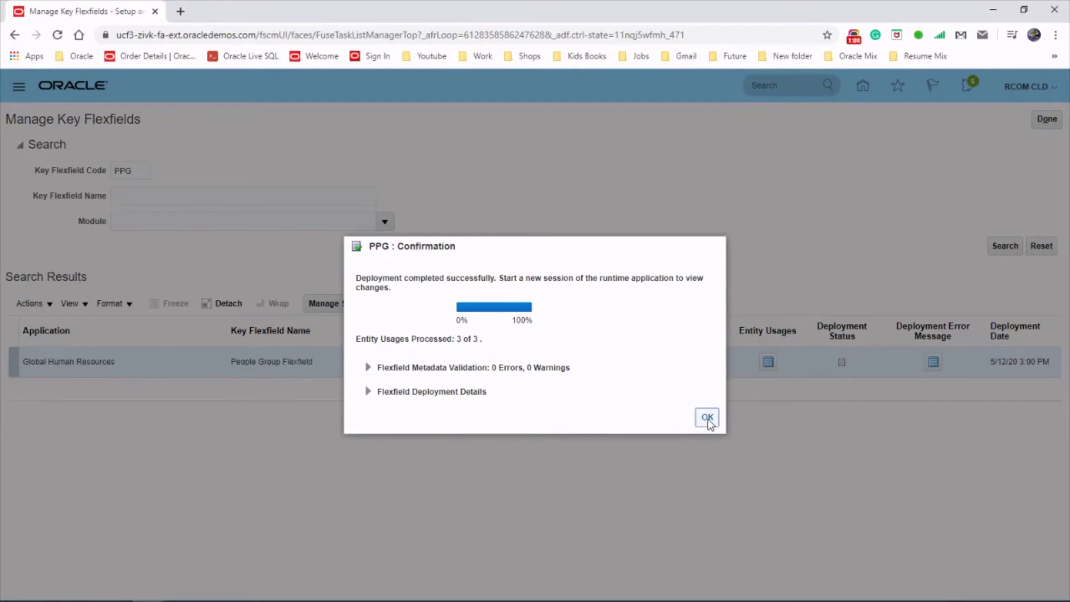